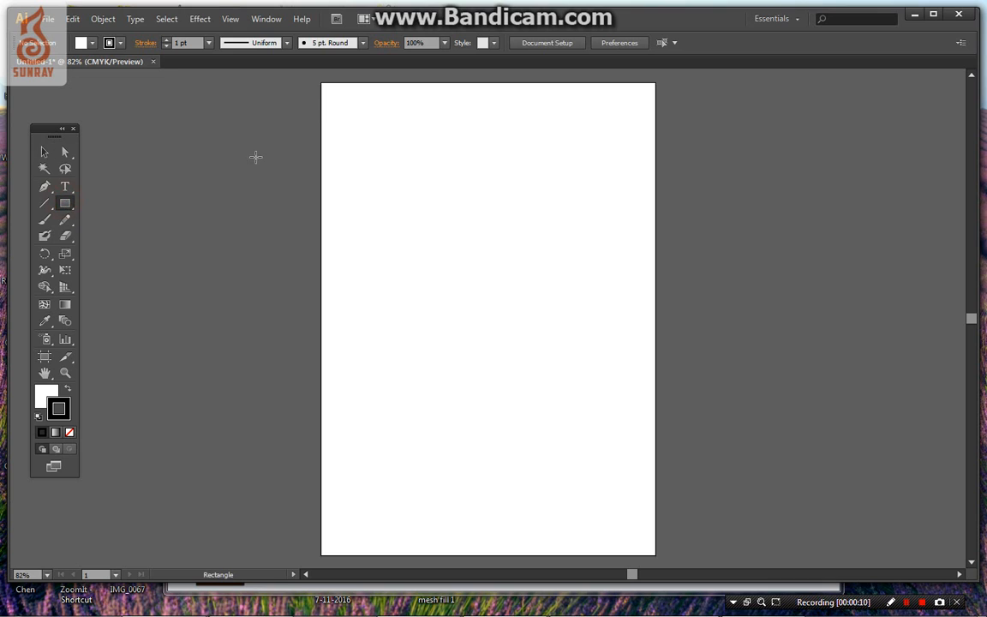
Step: Draw a rectangle about 50 × 44 mm, an ellipse about 55 × 47 mm beside it, and a hexagon about 37 × 40 mm below
{"action": "left_click_drag", "start_coordinate": [341, 119], "coordinate": [429, 204]}
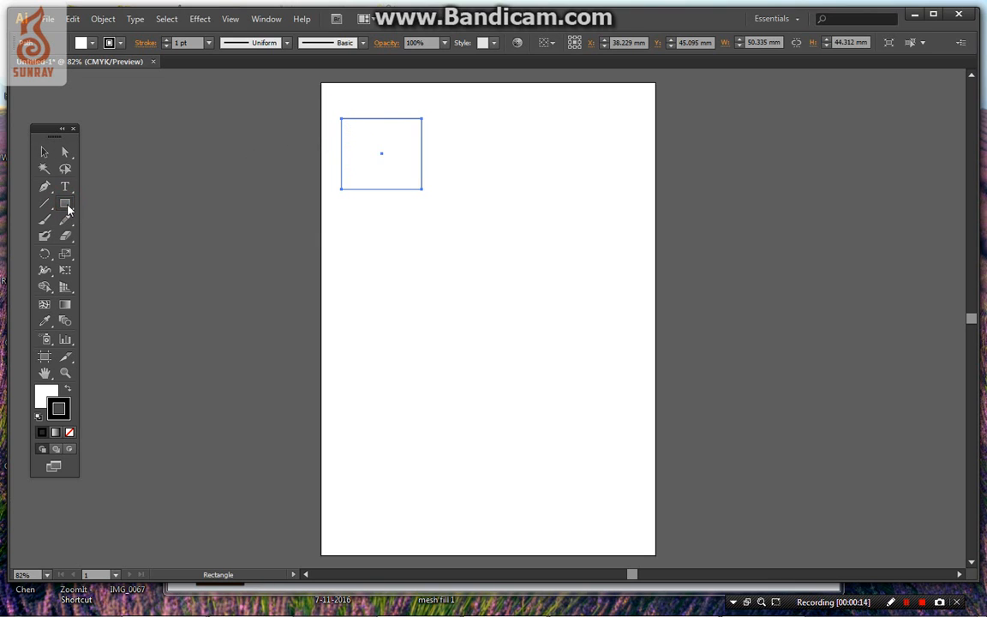
{"action": "left_click_drag", "start_coordinate": [65, 208], "coordinate": [110, 234]}
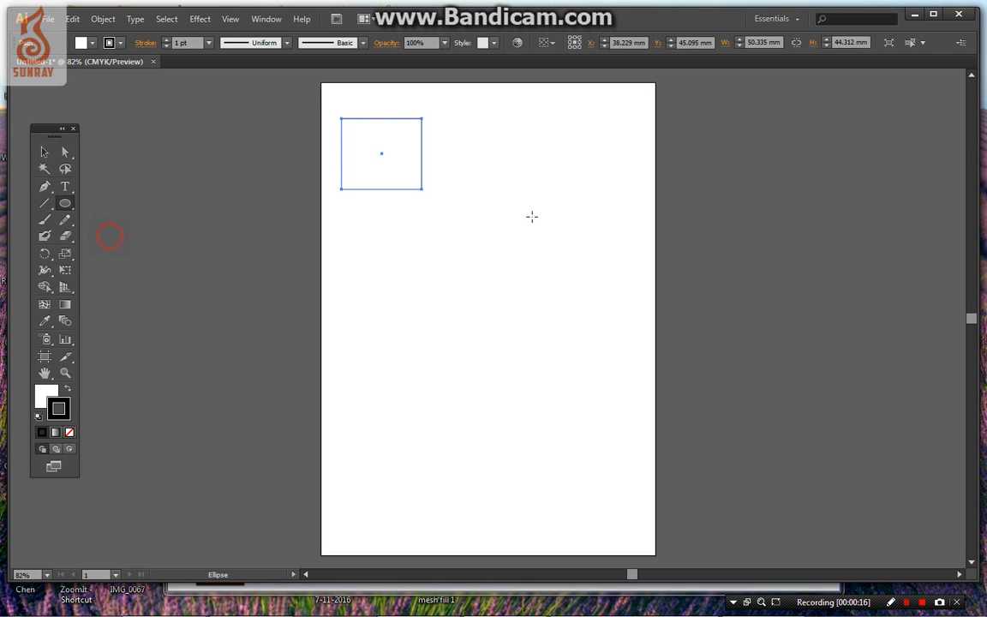
{"action": "left_click_drag", "start_coordinate": [451, 120], "coordinate": [539, 193]}
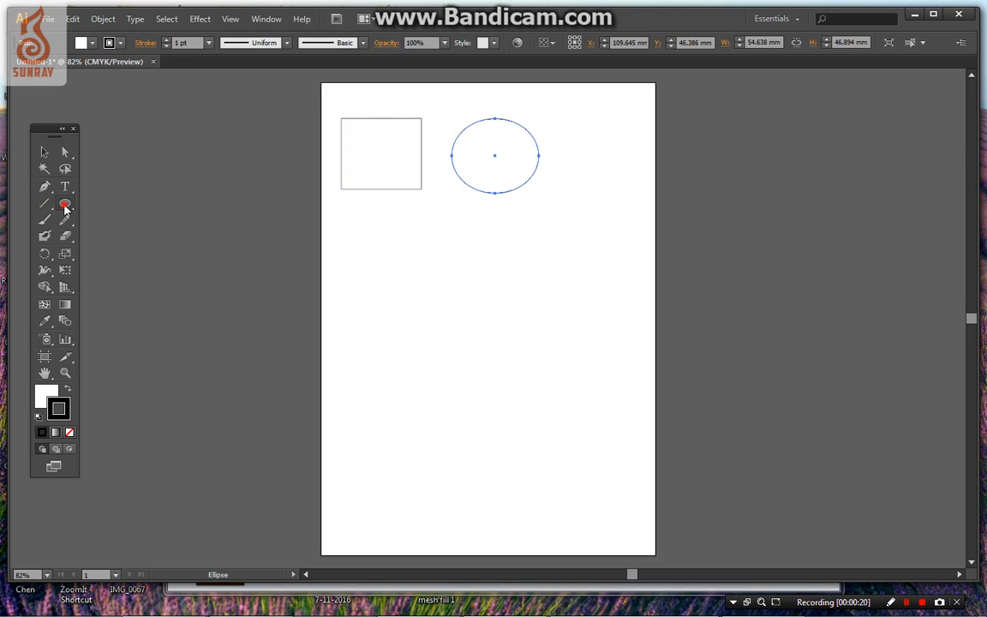
{"action": "left_click_drag", "start_coordinate": [65, 203], "coordinate": [120, 254]}
{"action": "left_click_drag", "start_coordinate": [381, 233], "coordinate": [405, 245]}
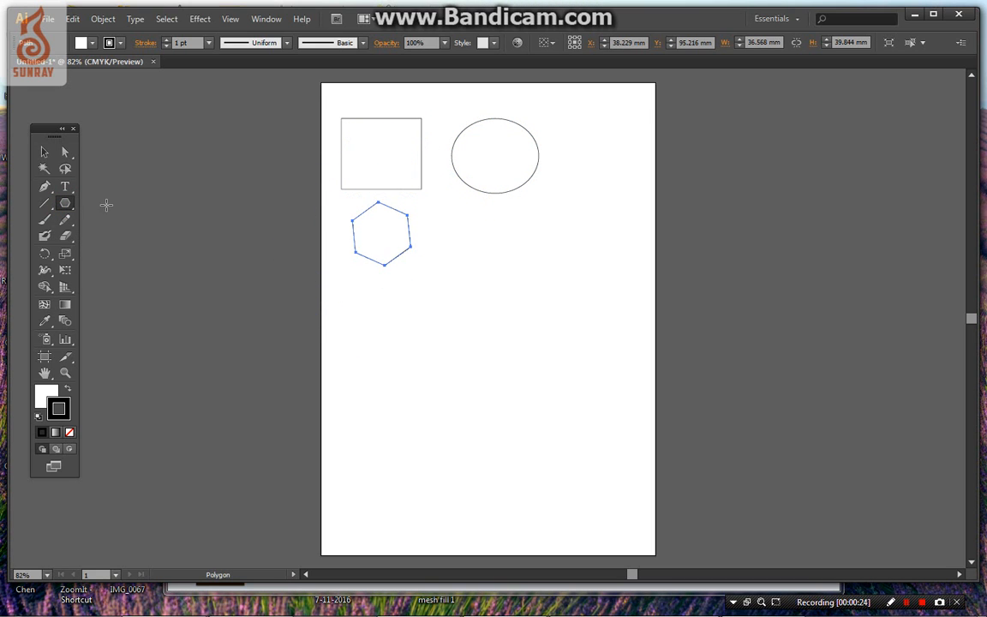
Step: Draw two roughly horizontal lines mid-page, a diagonal line about 35 × 48 mm, and a vertical line about 74 mm long
{"action": "left_click", "coordinate": [44, 203]}
{"action": "left_click_drag", "start_coordinate": [428, 312], "coordinate": [539, 309]}
{"action": "mouse_move", "coordinate": [432, 366]}
{"action": "left_mouse_down"}
{"action": "mouse_move", "coordinate": [547, 377]}
{"action": "mouse_move", "coordinate": [555, 361]}
{"action": "left_mouse_up"}
{"action": "left_click_drag", "start_coordinate": [555, 290], "coordinate": [609, 214]}
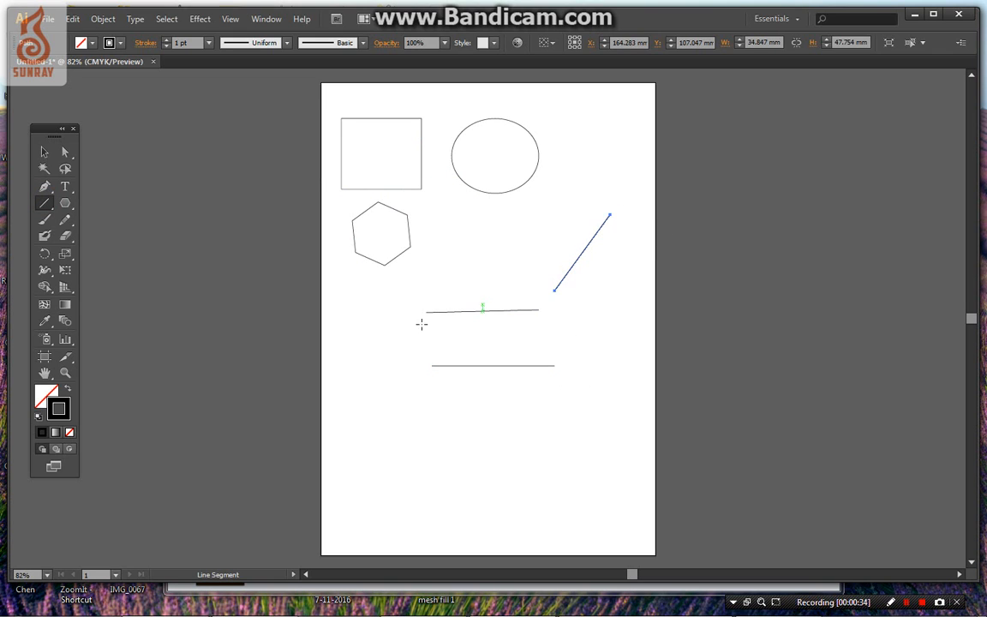
{"action": "left_click_drag", "start_coordinate": [406, 305], "coordinate": [406, 424]}
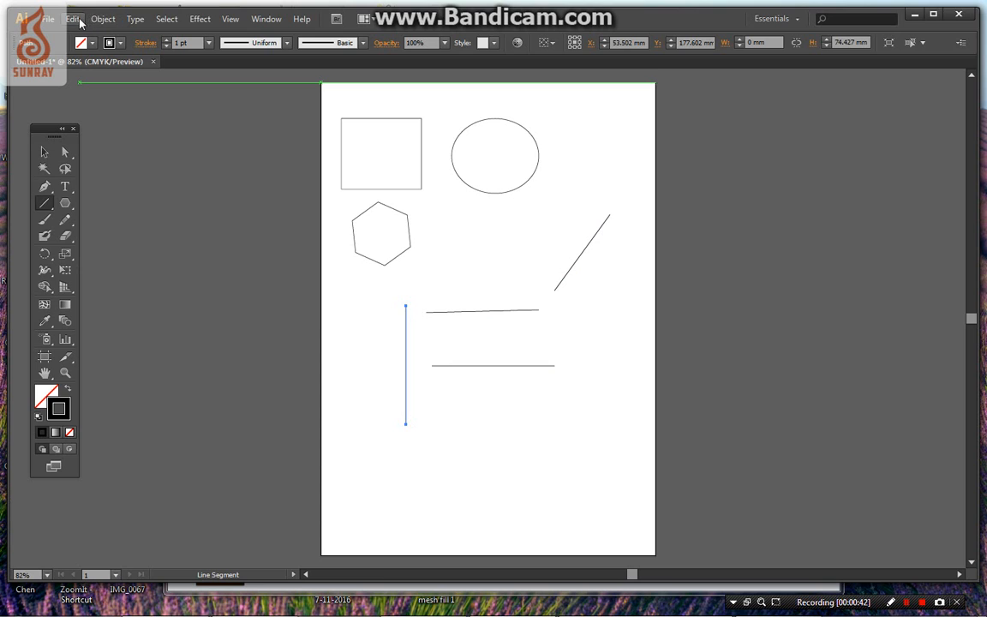
Step: Turn off Smart Guides
{"action": "left_click", "coordinate": [229, 19]}
{"action": "left_click", "coordinate": [276, 430]}
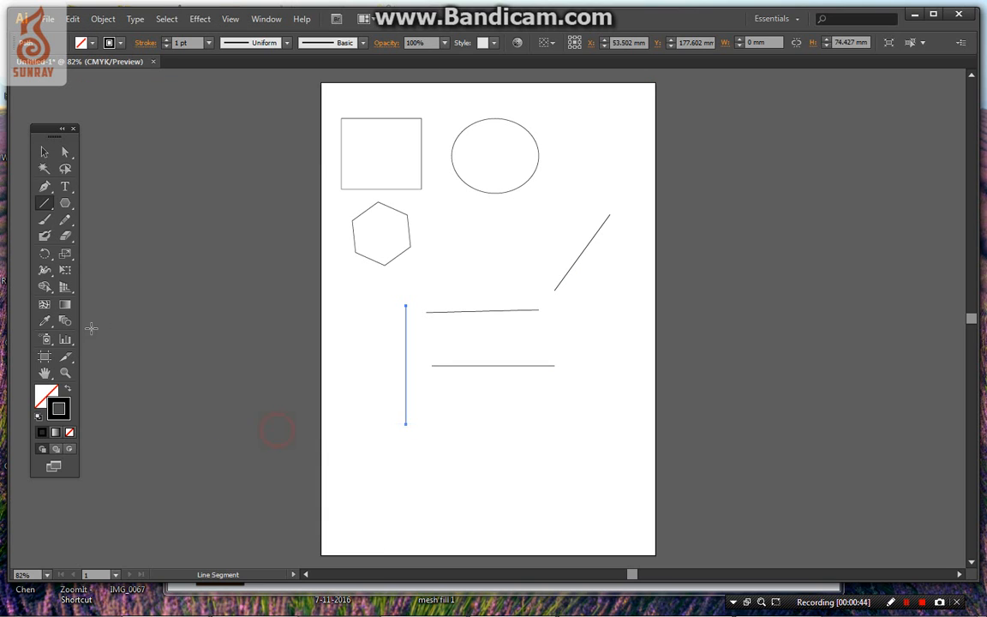
Step: Add the word "Text" near the bottom of the page and scale it proportionally to about 52.5 pt
{"action": "left_click", "coordinate": [65, 187]}
{"action": "left_click", "coordinate": [447, 462]}
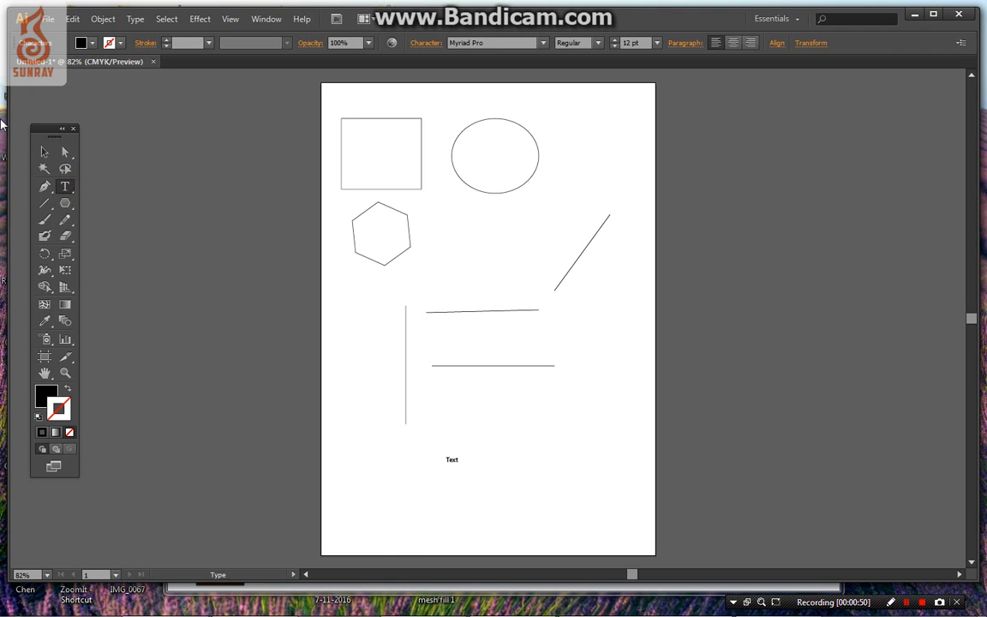
{"action": "left_click", "coordinate": [44, 152]}
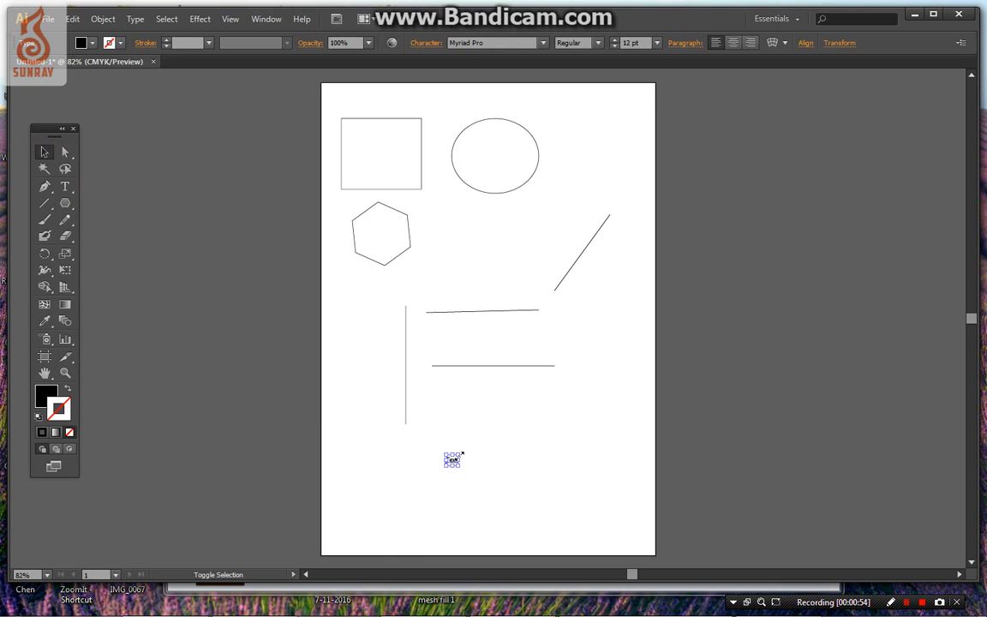
{"action": "left_click_drag", "start_coordinate": [460, 454], "coordinate": [500, 425]}
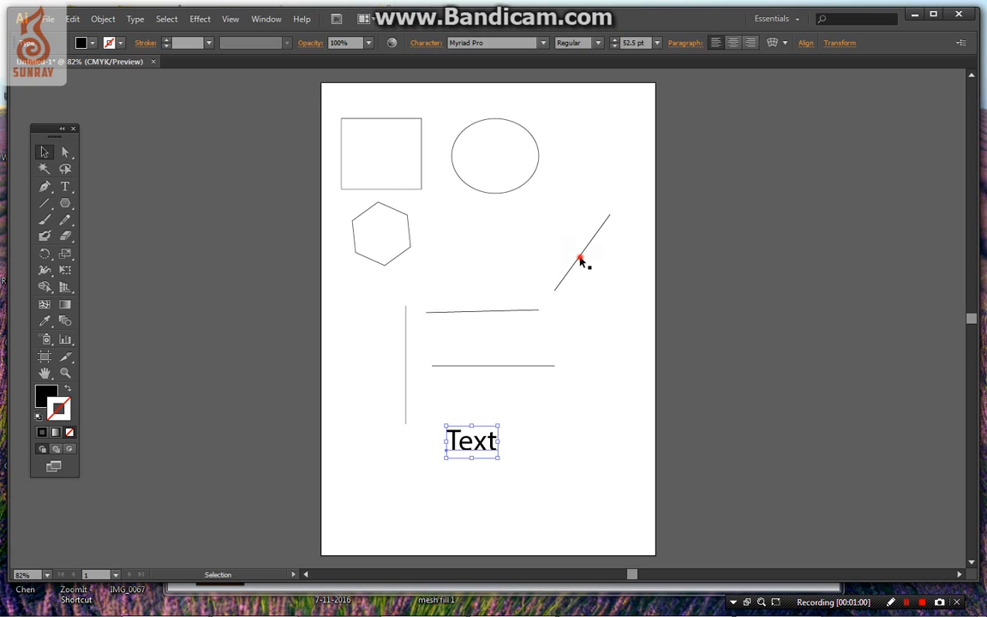
Step: Move the diagonal line down beside the horizontal lines, the vertical line slightly upward, and the text closer to the page bottom
{"action": "left_click_drag", "start_coordinate": [582, 260], "coordinate": [587, 360]}
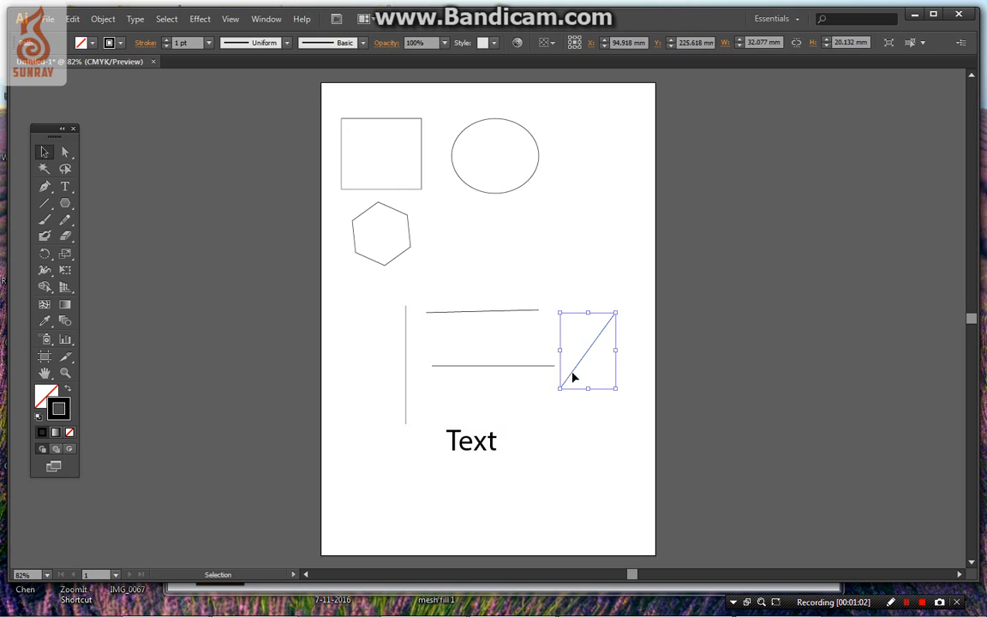
{"action": "left_click_drag", "start_coordinate": [406, 383], "coordinate": [414, 360]}
{"action": "left_click_drag", "start_coordinate": [469, 440], "coordinate": [489, 477]}
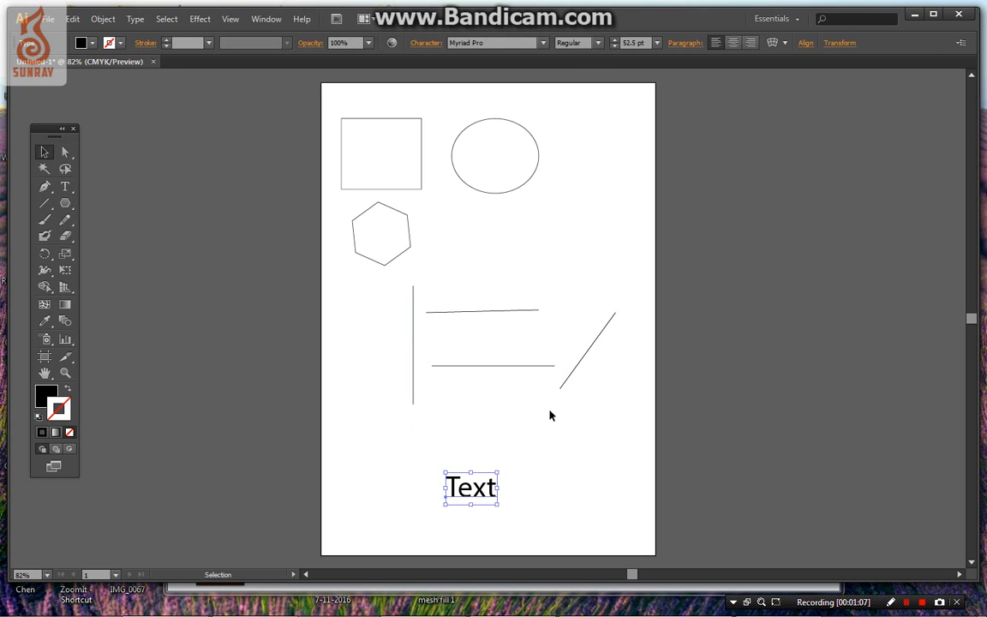
Step: Move the hexagon into the row beside the ellipse and shift the vertical line farther from the horizontal lines
{"action": "left_click", "coordinate": [394, 233]}
{"action": "left_click_drag", "start_coordinate": [409, 227], "coordinate": [606, 163]}
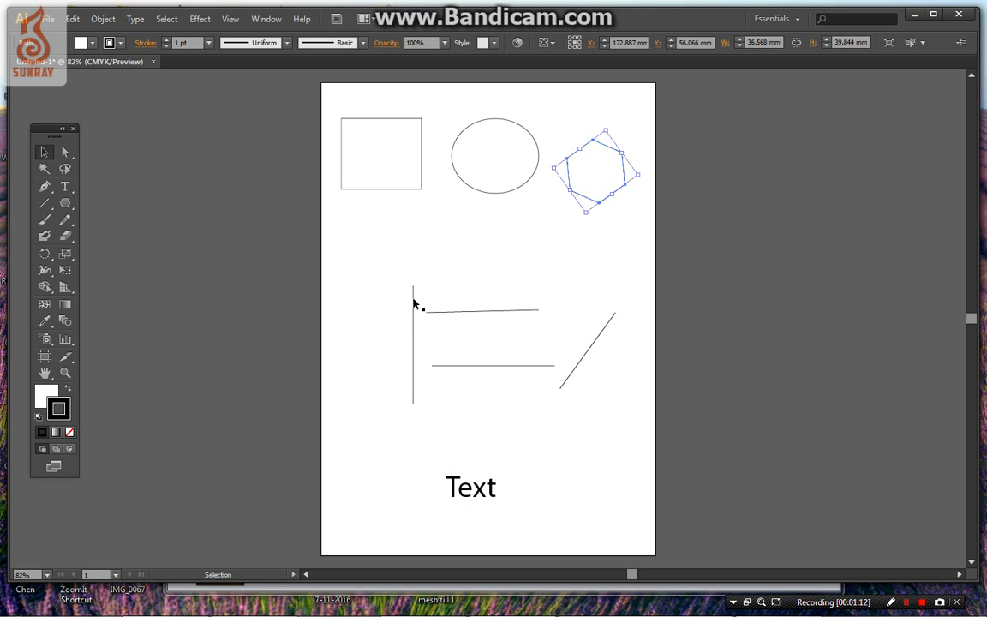
{"action": "left_click_drag", "start_coordinate": [414, 300], "coordinate": [378, 306]}
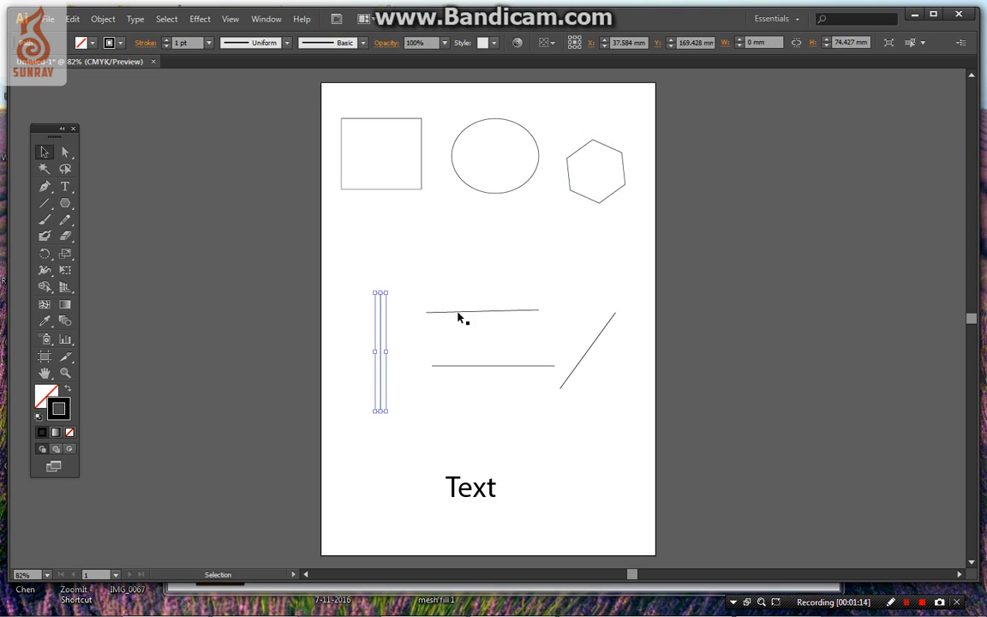
Step: Select the upper line, rectangle, ellipse, hexagon, vertical line and text in turn, trying both direct and marquee selection
{"action": "left_click", "coordinate": [458, 313]}
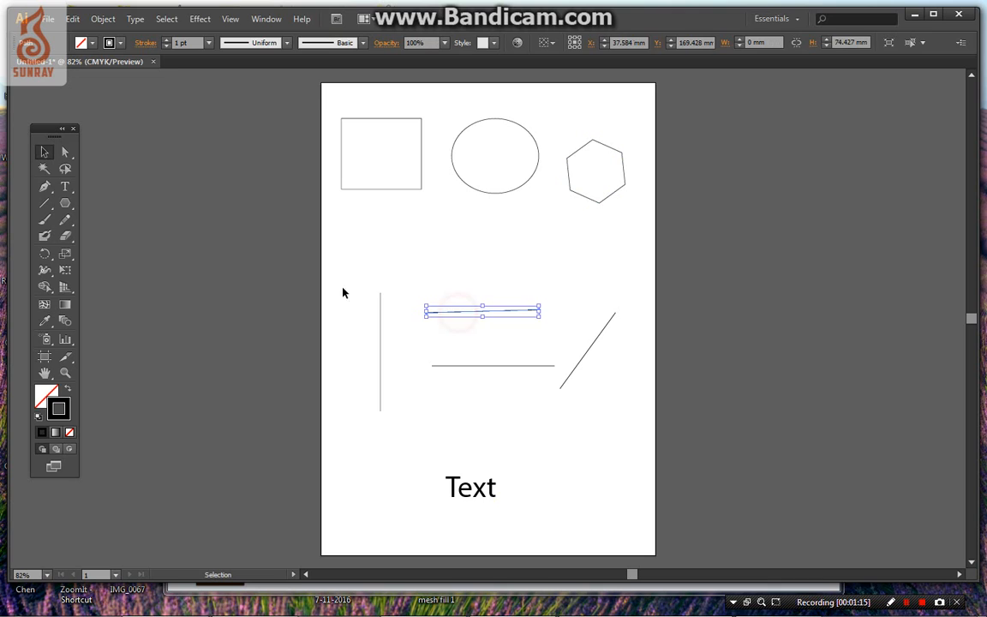
{"action": "left_click", "coordinate": [367, 165]}
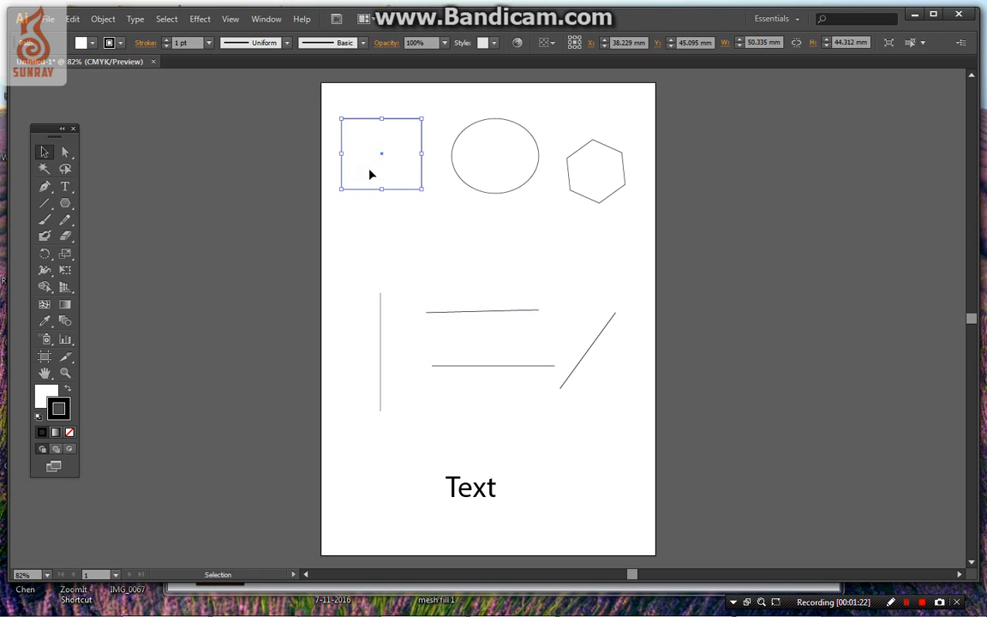
{"action": "left_click", "coordinate": [480, 163]}
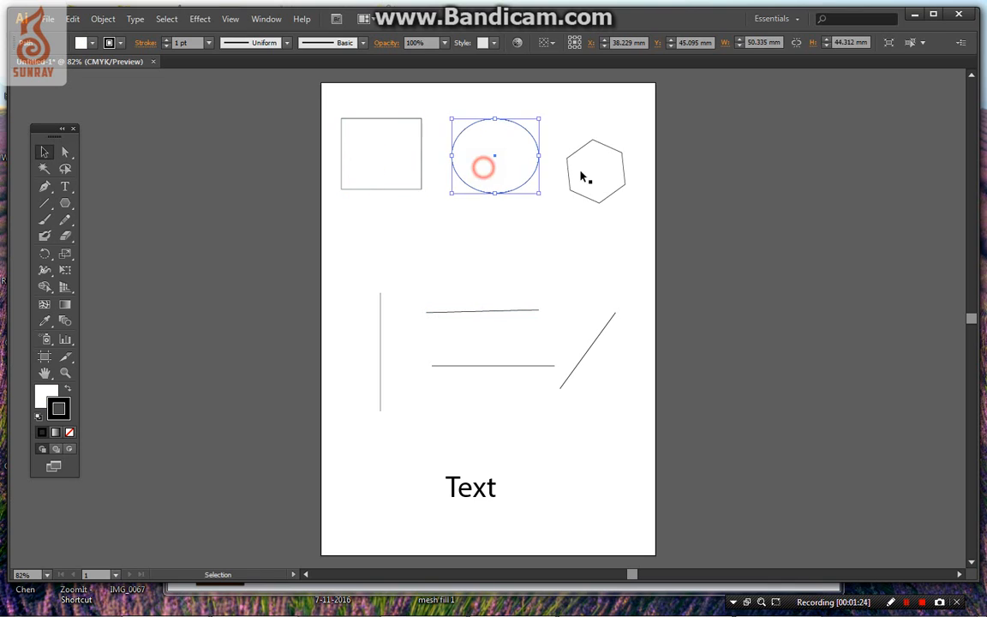
{"action": "left_click", "coordinate": [590, 171]}
{"action": "left_click", "coordinate": [500, 314]}
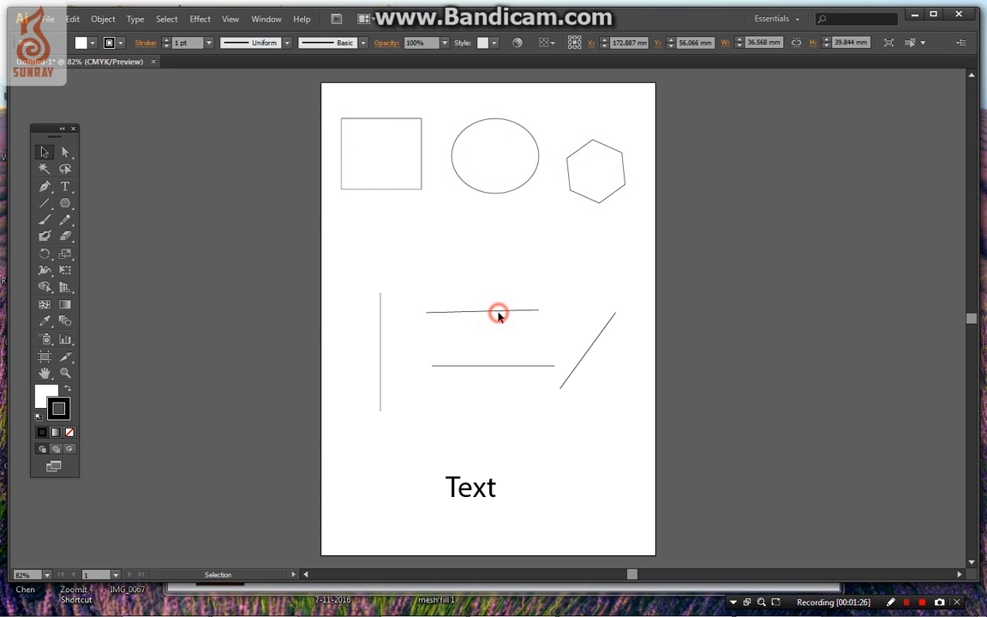
{"action": "left_click_drag", "start_coordinate": [367, 295], "coordinate": [389, 403]}
{"action": "left_click_drag", "start_coordinate": [432, 468], "coordinate": [507, 519]}
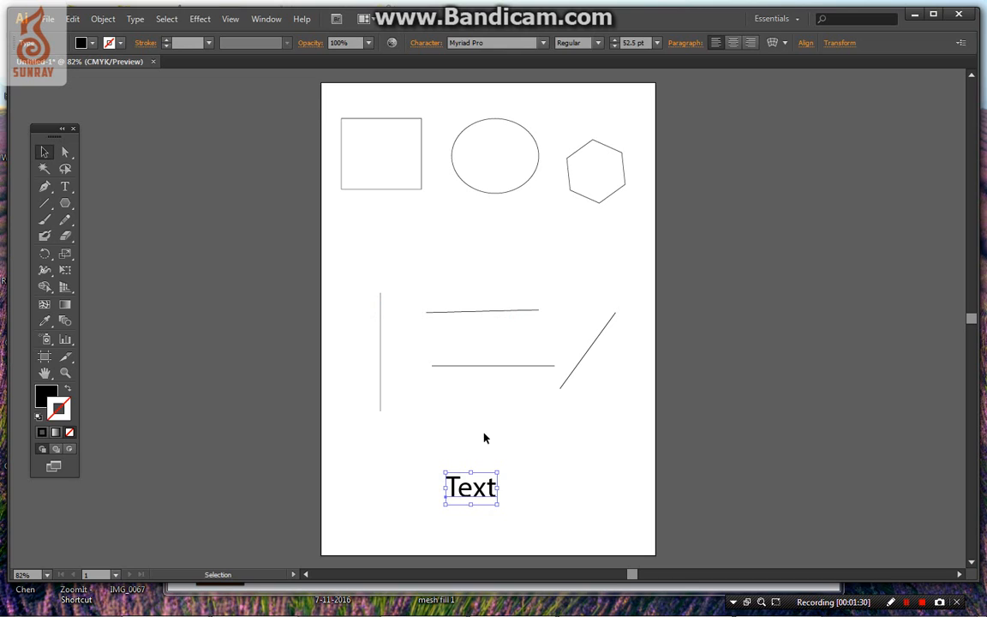
Step: Resize the rectangle from its sides and corners to about 42 × 44 mm
{"action": "left_click", "coordinate": [371, 169]}
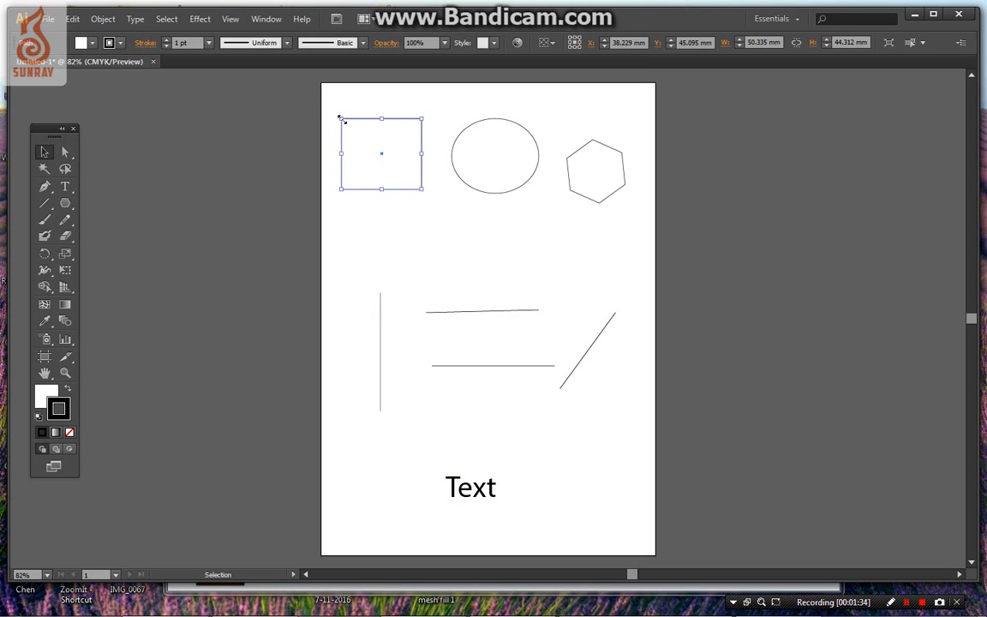
{"action": "left_click_drag", "start_coordinate": [340, 118], "coordinate": [379, 101]}
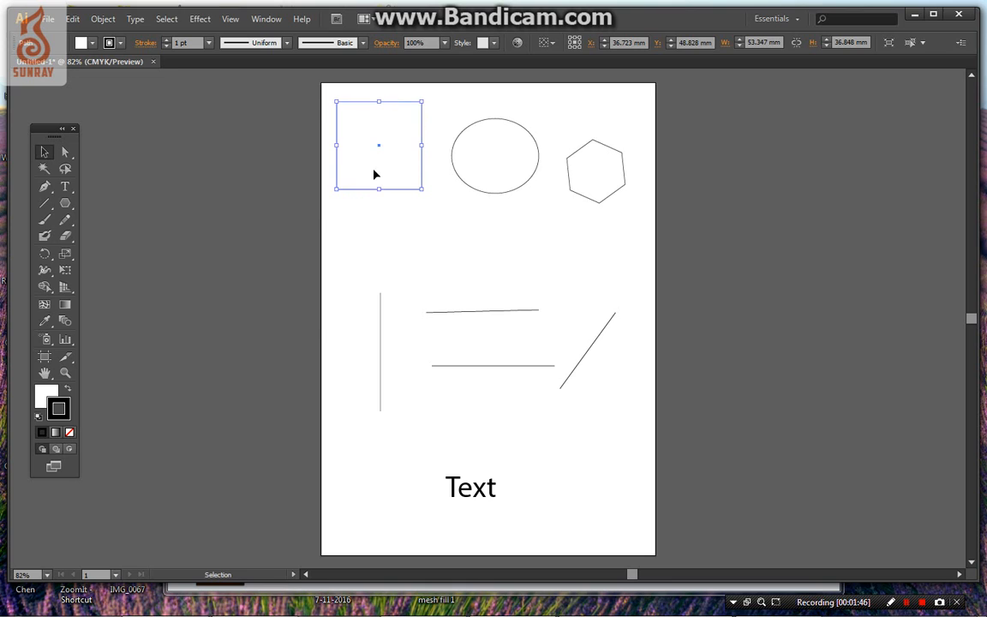
{"action": "left_click_drag", "start_coordinate": [378, 188], "coordinate": [379, 221]}
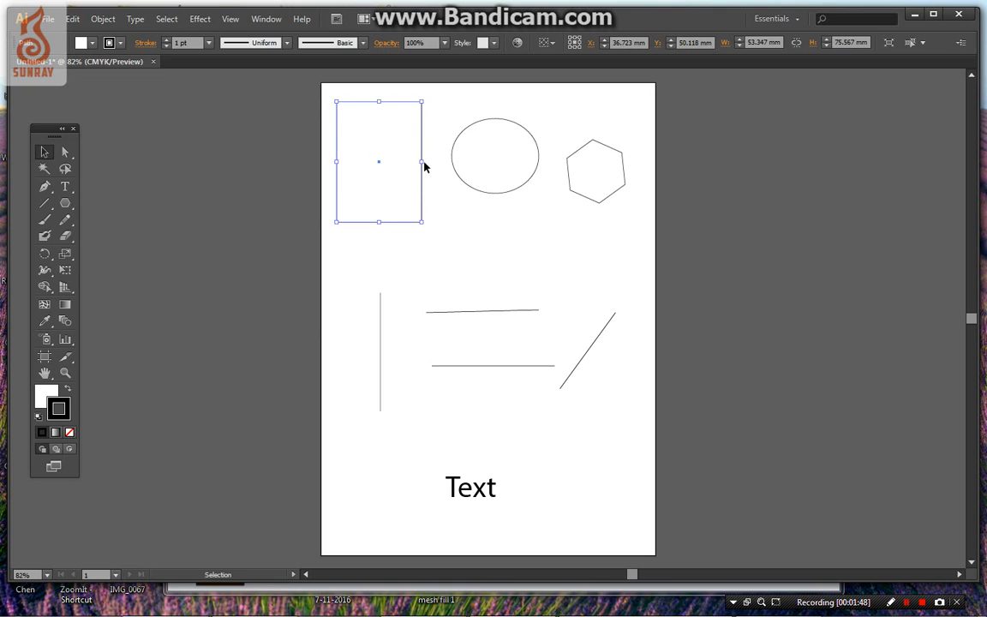
{"action": "mouse_move", "coordinate": [420, 160]}
{"action": "left_mouse_down"}
{"action": "mouse_move", "coordinate": [455, 170]}
{"action": "mouse_move", "coordinate": [413, 143]}
{"action": "left_mouse_up"}
{"action": "left_click_drag", "start_coordinate": [373, 102], "coordinate": [374, 141]}
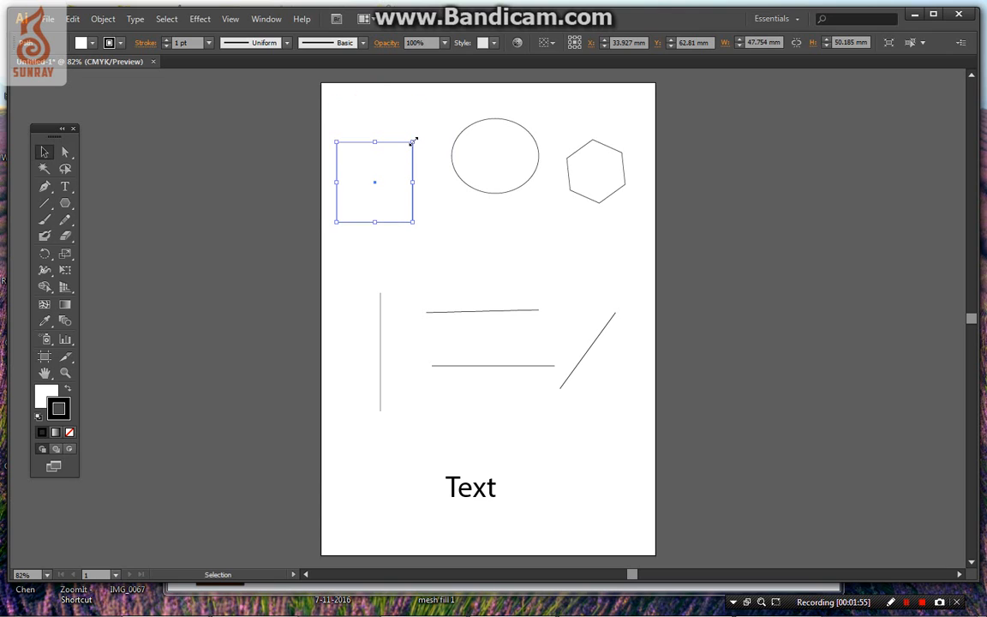
{"action": "mouse_move", "coordinate": [414, 140]}
{"action": "left_mouse_down"}
{"action": "mouse_move", "coordinate": [397, 162]}
{"action": "mouse_move", "coordinate": [420, 152]}
{"action": "mouse_move", "coordinate": [403, 152]}
{"action": "mouse_move", "coordinate": [413, 158]}
{"action": "mouse_move", "coordinate": [409, 148]}
{"action": "left_mouse_up"}
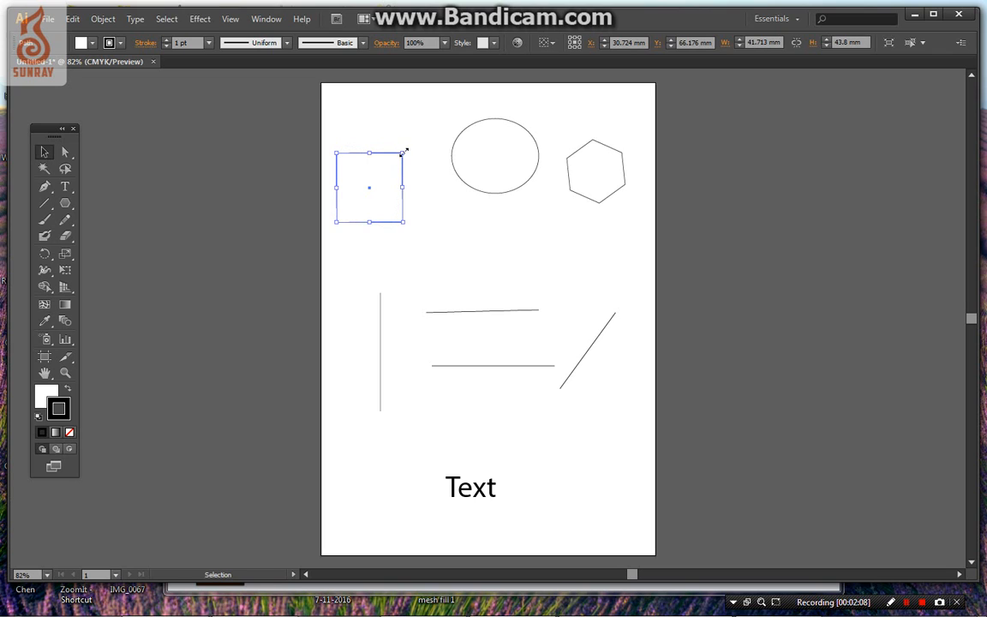
Step: Rotate the resized rectangle to a tilted angle and move it up near the page's top edge
{"action": "left_click_drag", "start_coordinate": [406, 146], "coordinate": [375, 123]}
{"action": "left_click_drag", "start_coordinate": [378, 183], "coordinate": [395, 160]}
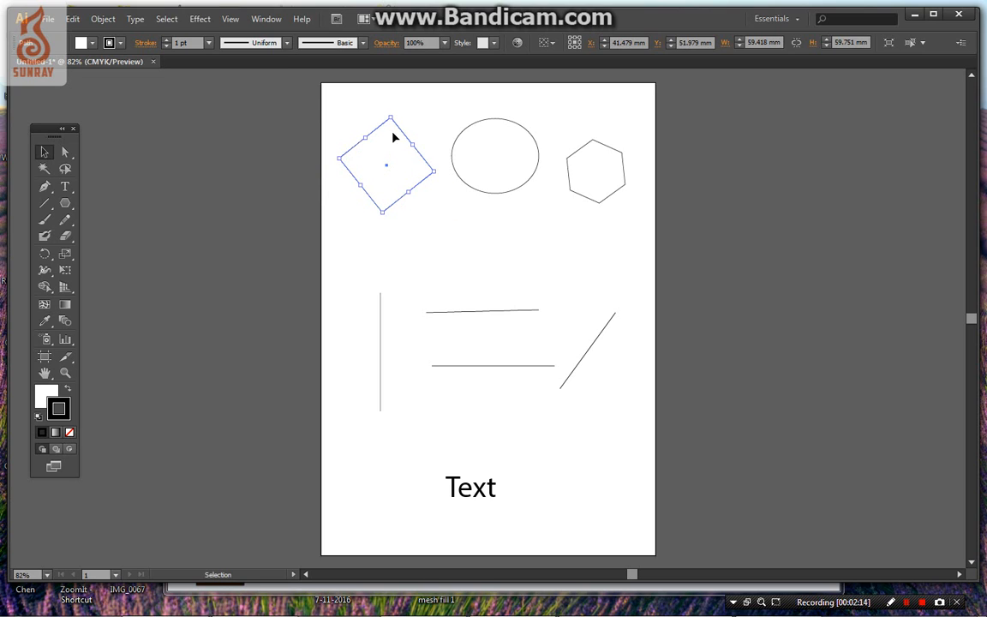
{"action": "left_click_drag", "start_coordinate": [390, 113], "coordinate": [389, 164]}
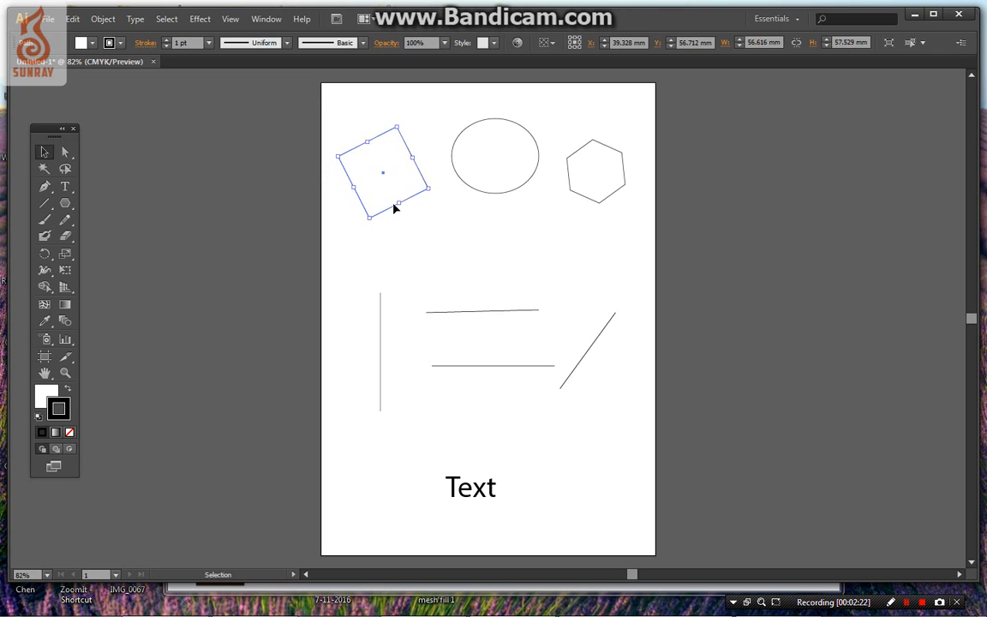
Step: Move the ellipse down between the rectangle and hexagon, making it taller and rounder, and rotate it
{"action": "left_click", "coordinate": [468, 183]}
{"action": "left_click_drag", "start_coordinate": [480, 170], "coordinate": [479, 240]}
{"action": "left_click_drag", "start_coordinate": [444, 182], "coordinate": [512, 164]}
Step: Shorten the upper horizontal line and tilt it so its far end rises toward the ellipse
{"action": "left_click", "coordinate": [462, 310]}
{"action": "mouse_move", "coordinate": [425, 296]}
{"action": "left_mouse_down"}
{"action": "mouse_move", "coordinate": [423, 342]}
{"action": "mouse_move", "coordinate": [464, 319]}
{"action": "mouse_move", "coordinate": [509, 328]}
{"action": "mouse_move", "coordinate": [467, 335]}
{"action": "mouse_move", "coordinate": [438, 302]}
{"action": "left_mouse_up"}
Step: Stretch the word "Text" horizontally and enlarge it to about 114 pt
{"action": "left_click", "coordinate": [451, 488]}
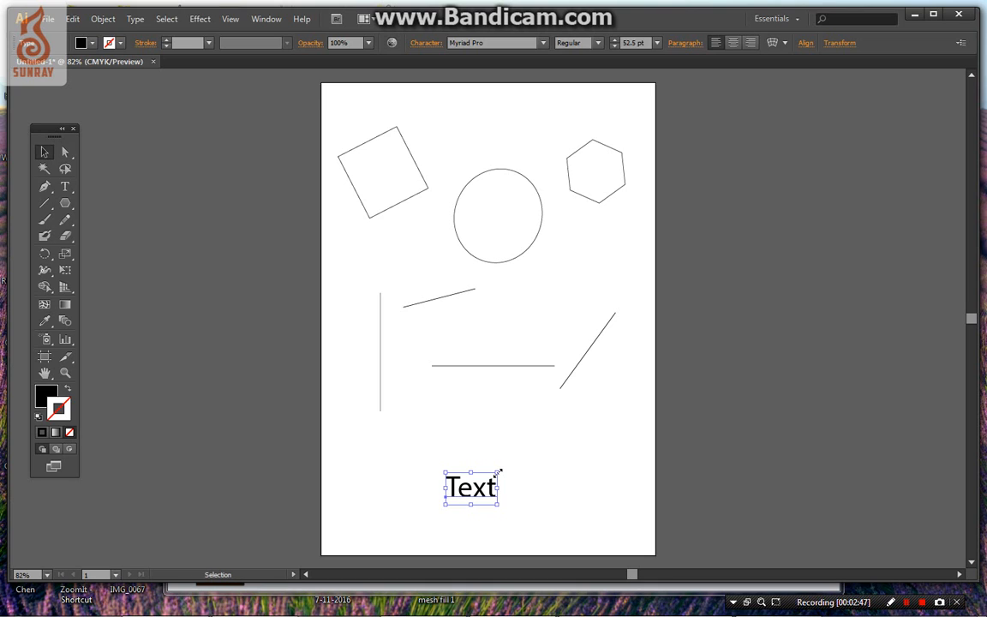
{"action": "left_click", "coordinate": [498, 470]}
{"action": "left_click_drag", "start_coordinate": [497, 471], "coordinate": [516, 452]}
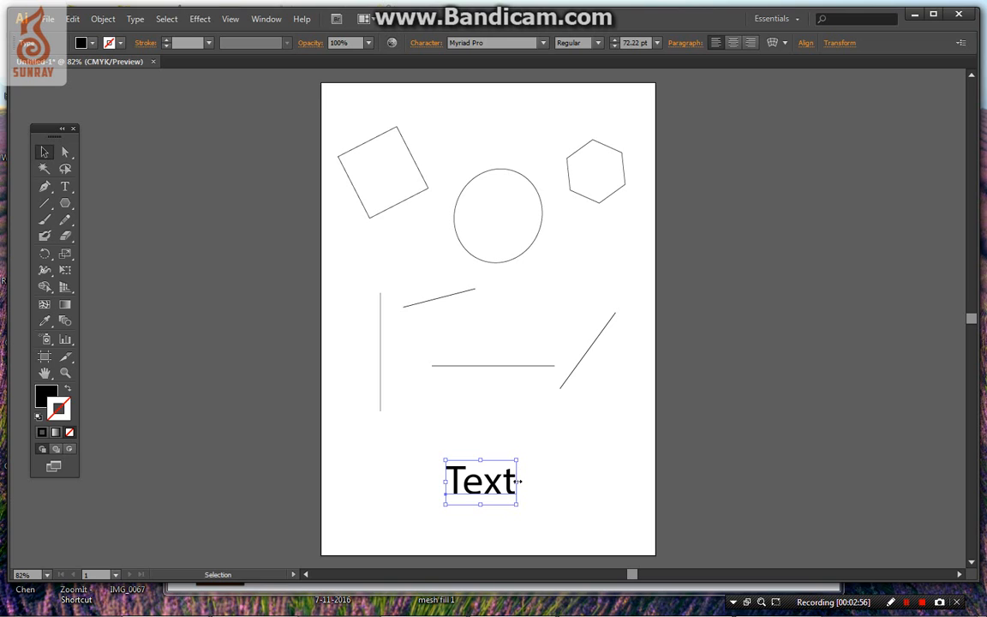
{"action": "left_click_drag", "start_coordinate": [517, 481], "coordinate": [592, 480]}
{"action": "mouse_move", "coordinate": [523, 463]}
{"action": "left_mouse_down"}
{"action": "mouse_move", "coordinate": [517, 513]}
{"action": "mouse_move", "coordinate": [519, 468]}
{"action": "left_mouse_up"}
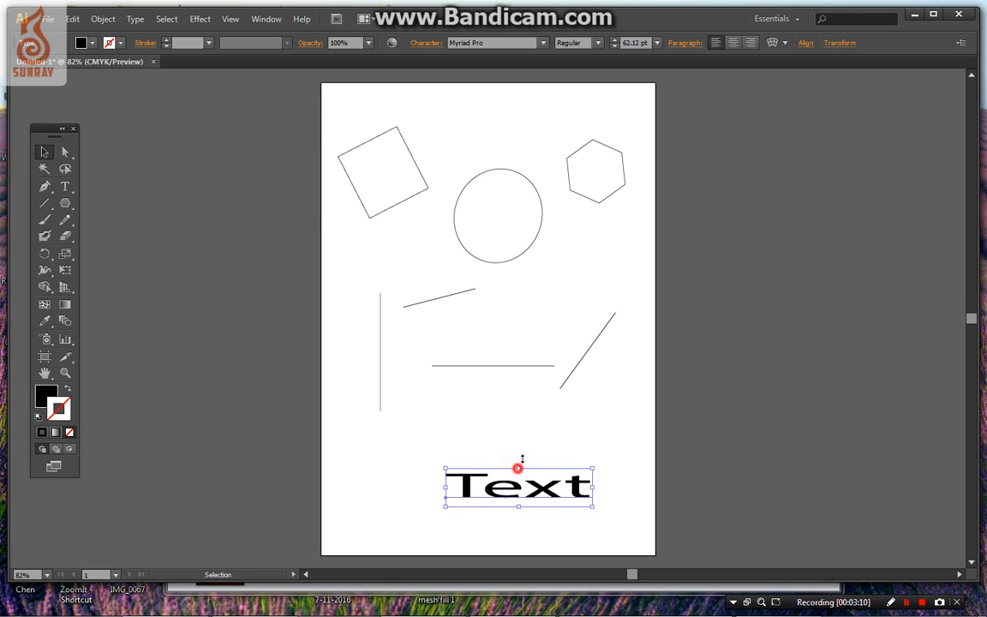
{"action": "left_click_drag", "start_coordinate": [514, 462], "coordinate": [415, 436]}
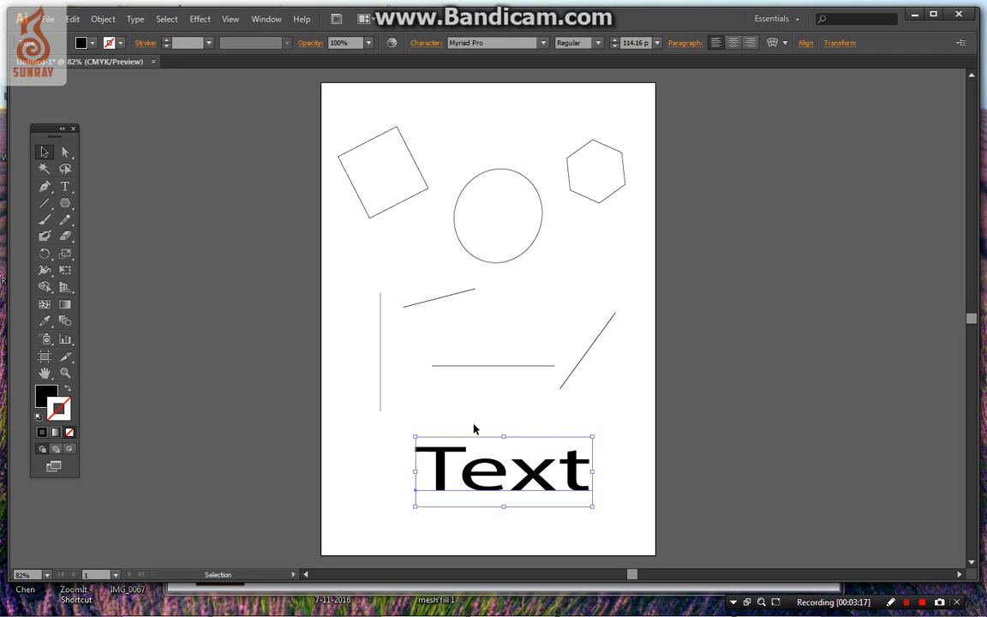
Step: Select the ellipse, the tilted rectangle, the short slanted line and the vertical line one after another
{"action": "left_click", "coordinate": [474, 259]}
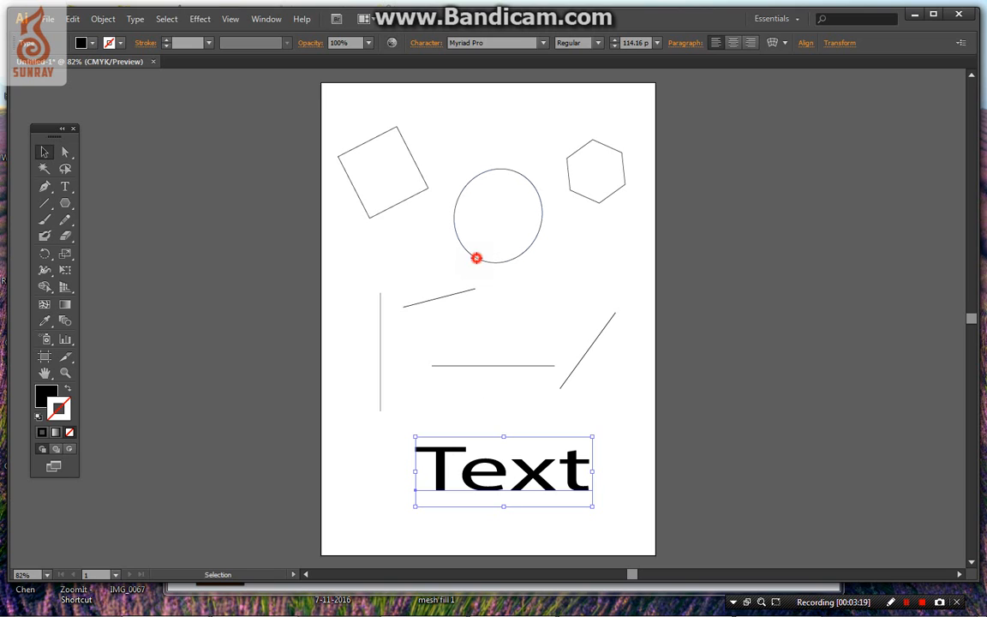
{"action": "left_click", "coordinate": [394, 208]}
{"action": "left_click", "coordinate": [425, 305]}
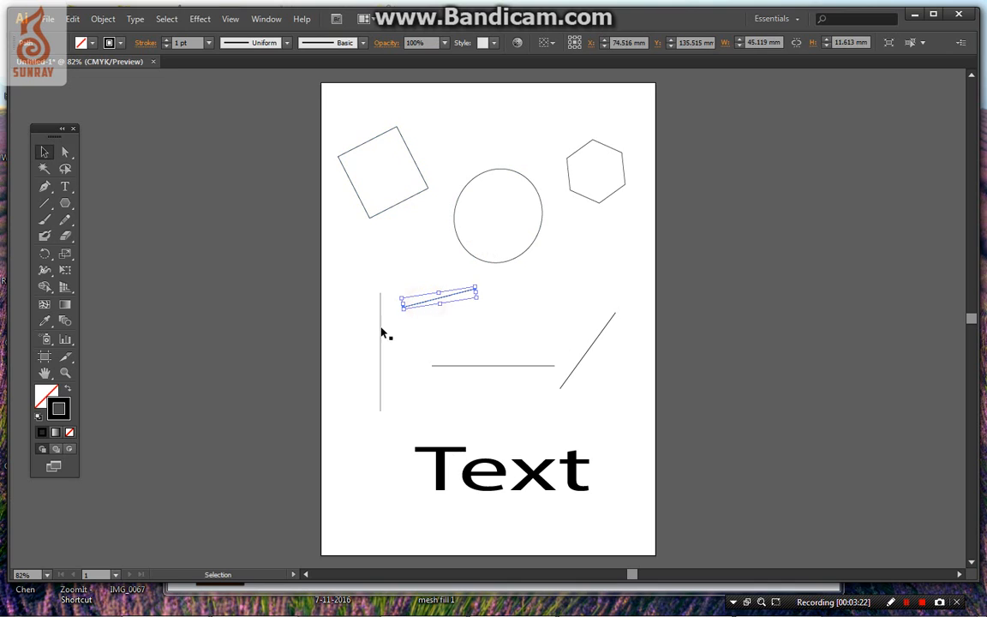
{"action": "left_click", "coordinate": [381, 333]}
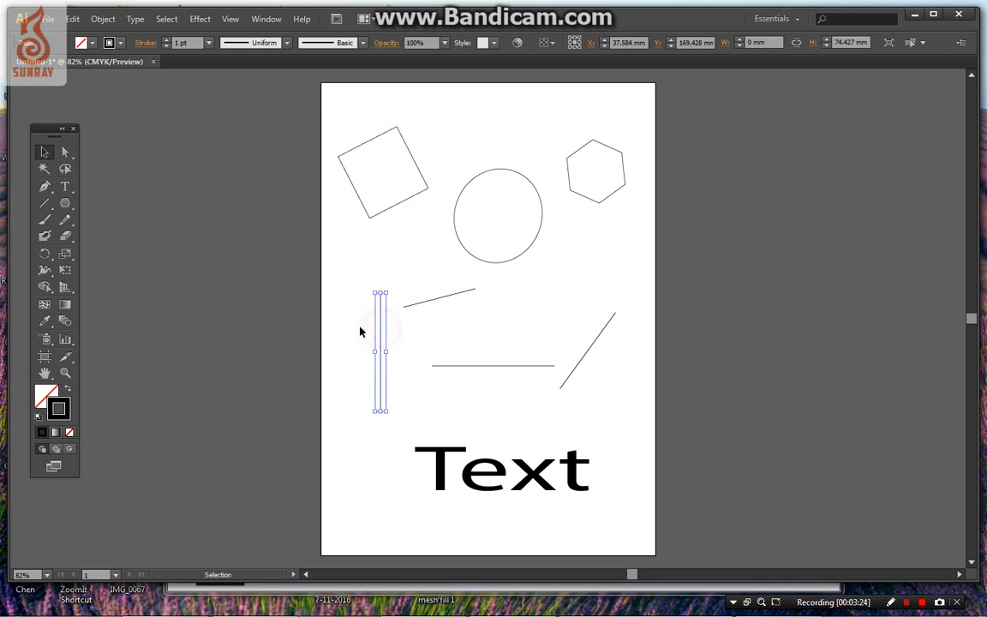